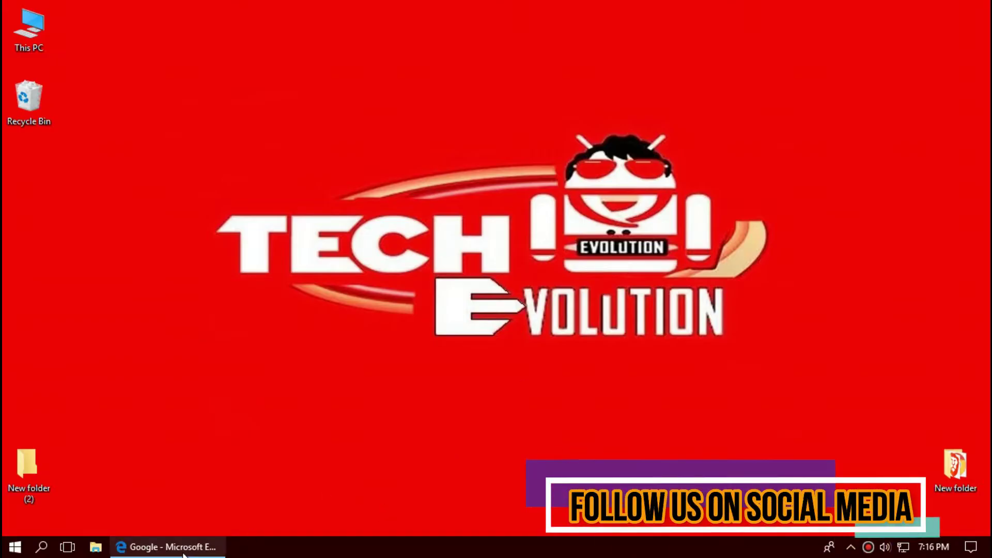
# - Search Google for msvcrt.dll in Edge
pyautogui.click(173, 547)
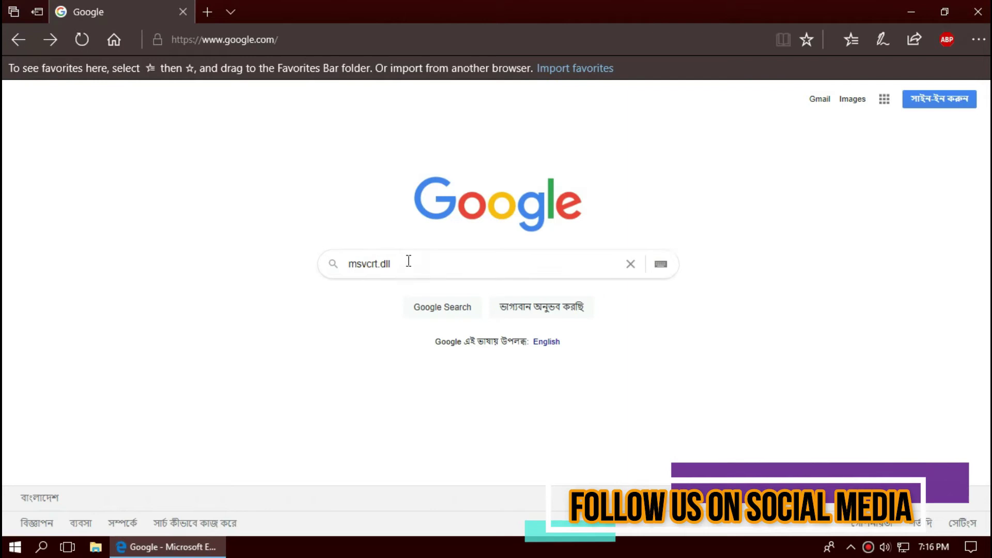
pyautogui.click(408, 262)
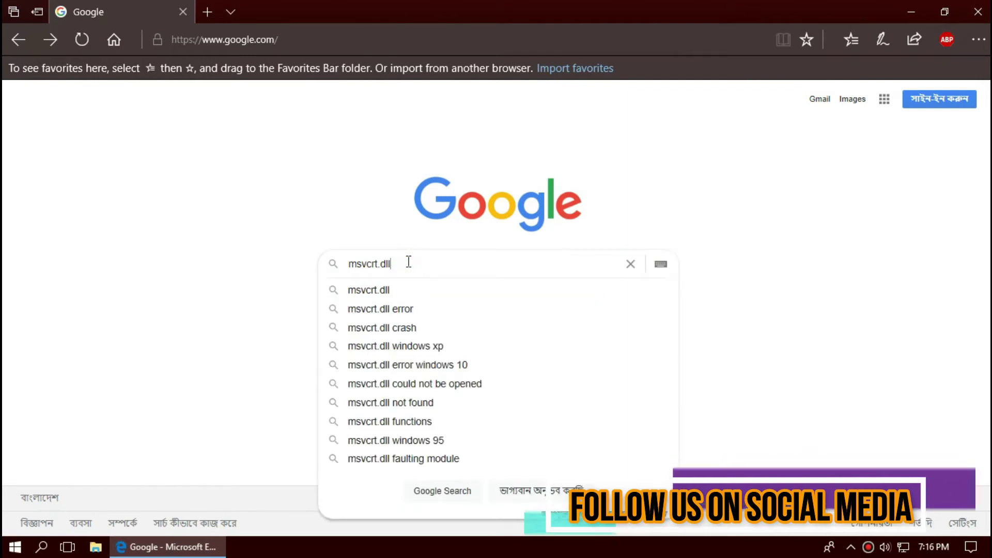
pyautogui.press('Return')
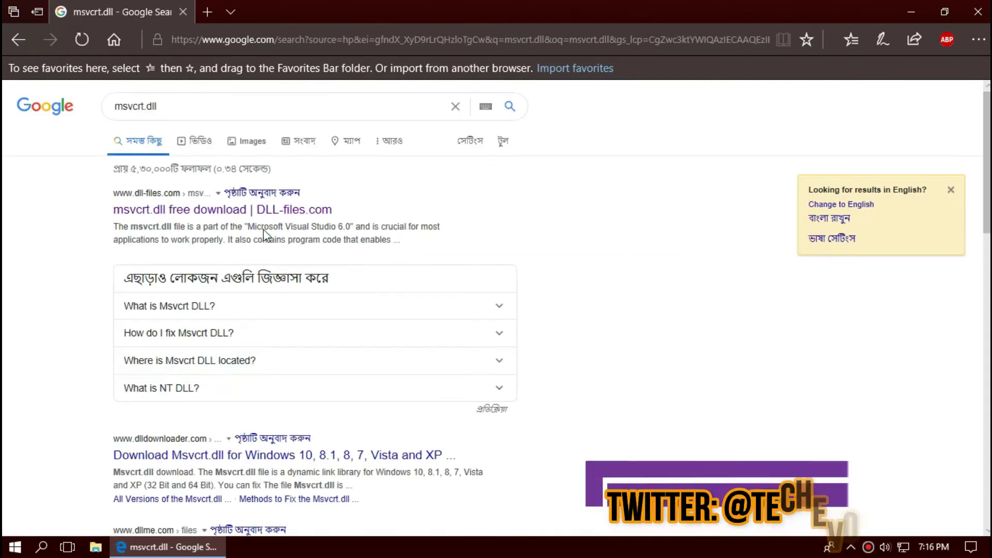
# - Open the DLL-files.com msvcrt.dll page and highlight the 64-bit and 32-bit versions
pyautogui.click(263, 210)
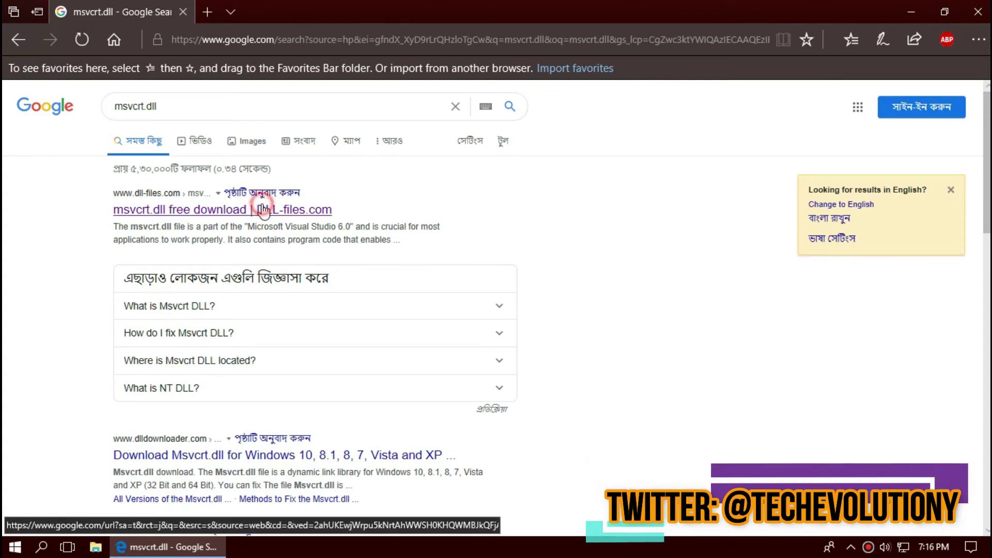
pyautogui.scroll(-3, 403, 445)
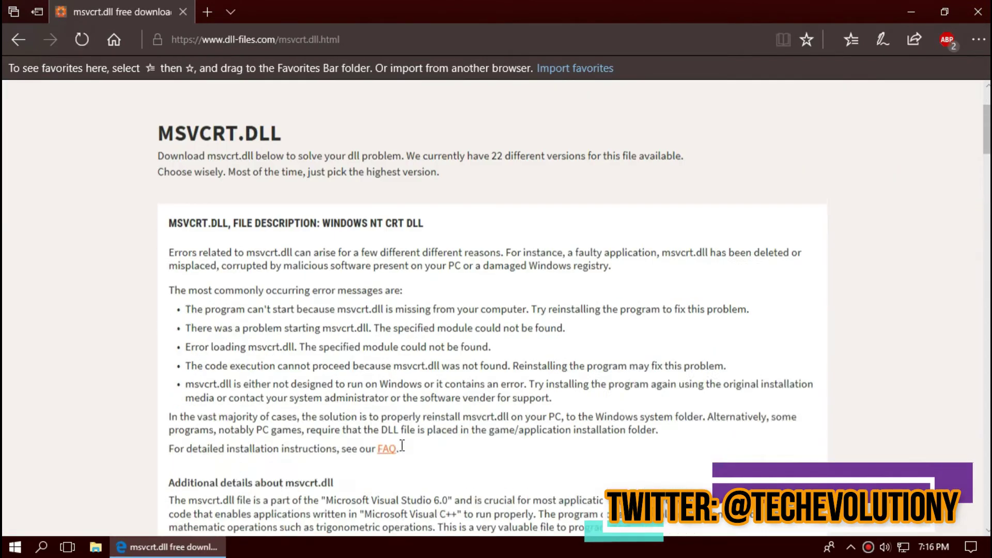
pyautogui.scroll(-5, 403, 445)
pyautogui.scroll(-3, 403, 446)
pyautogui.hotkey('ctrl', 'l')
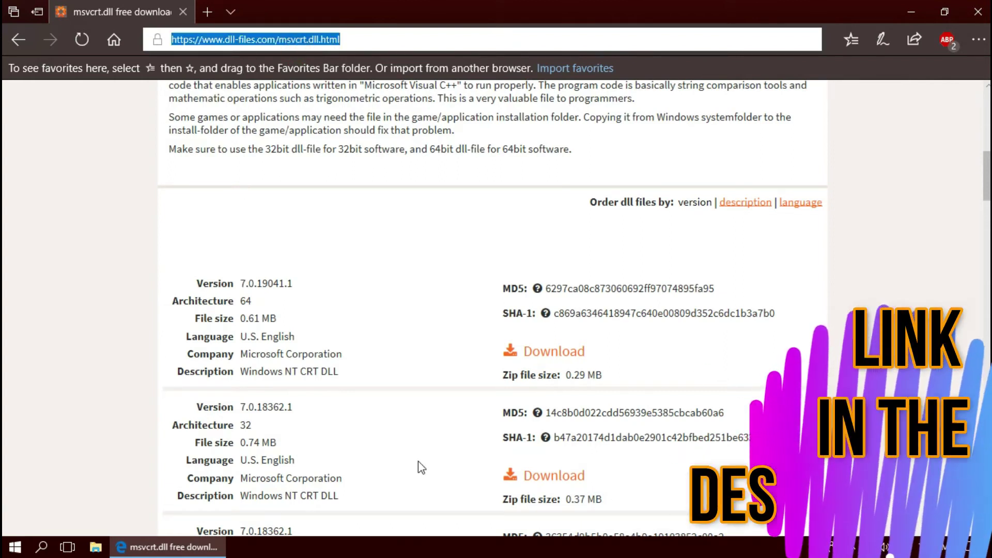
pyautogui.moveTo(268, 309); pyautogui.dragTo(219, 284)
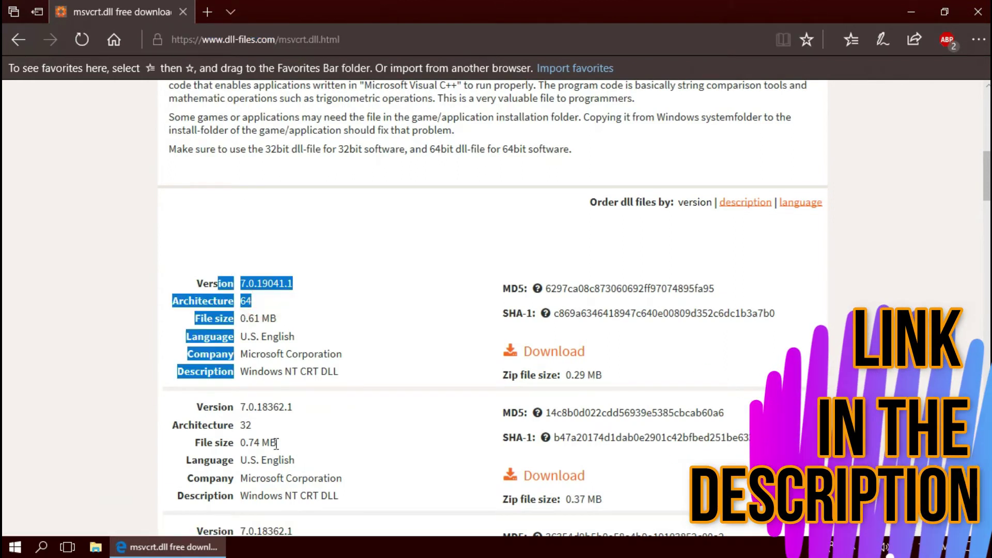
pyautogui.moveTo(253, 425); pyautogui.dragTo(217, 406)
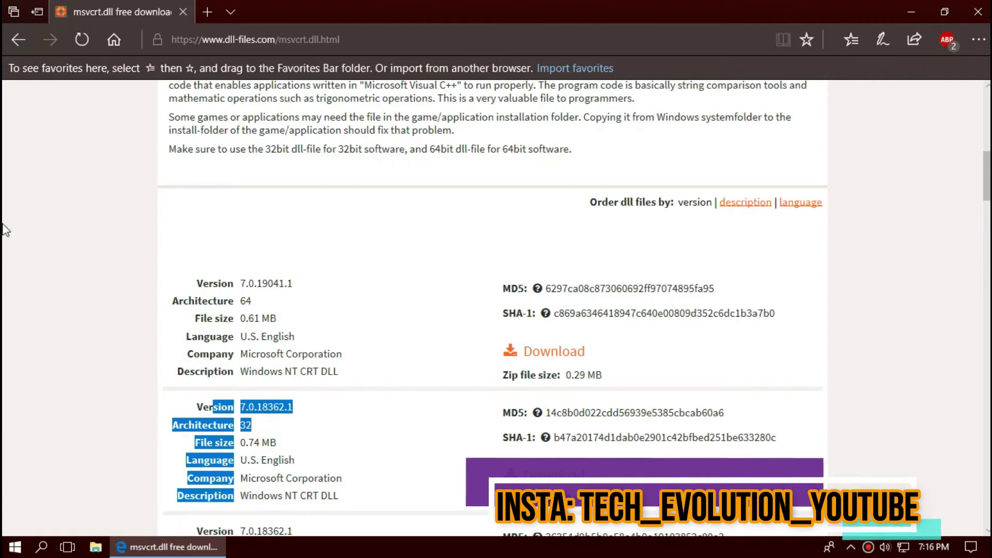
pyautogui.click(15, 547)
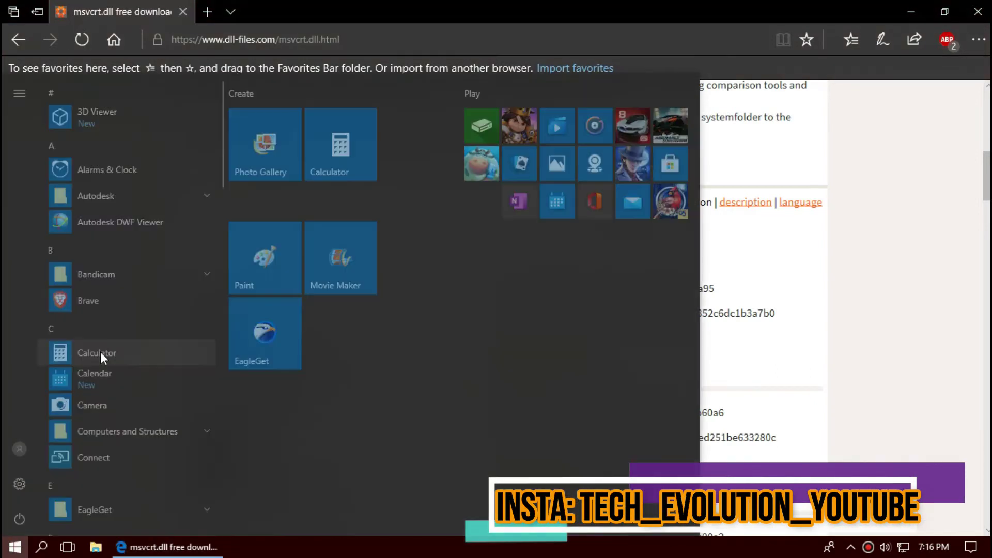
pyautogui.write('system')
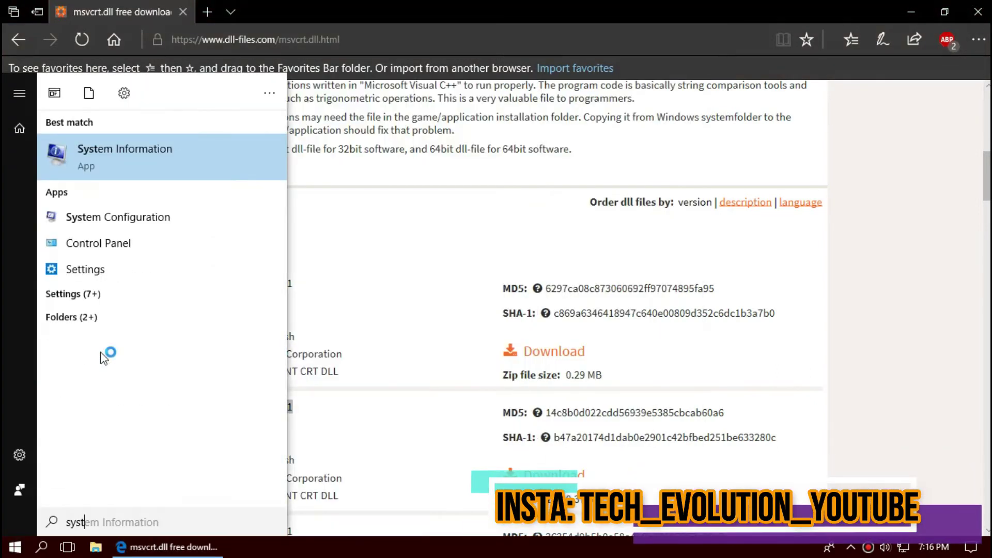
pyautogui.press('Return')
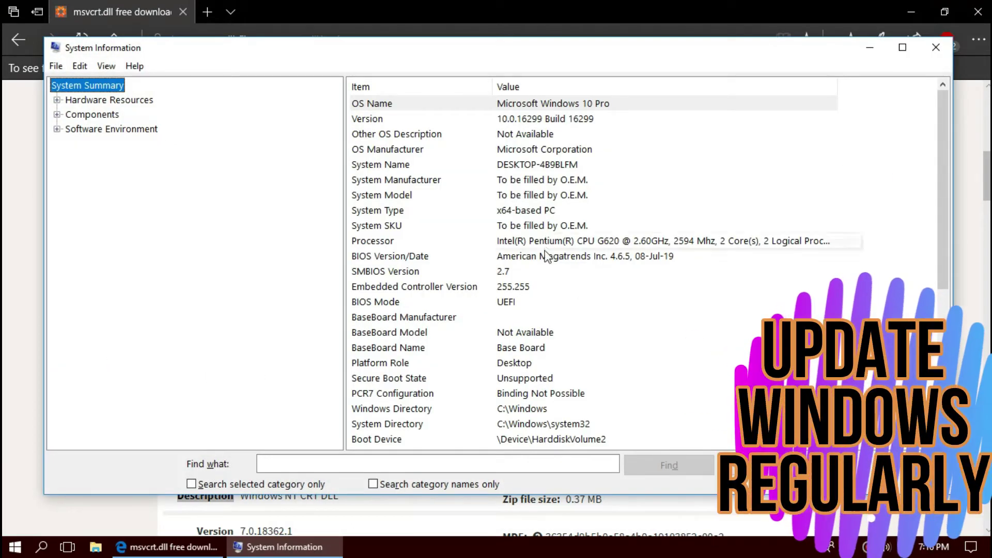
pyautogui.click(521, 211)
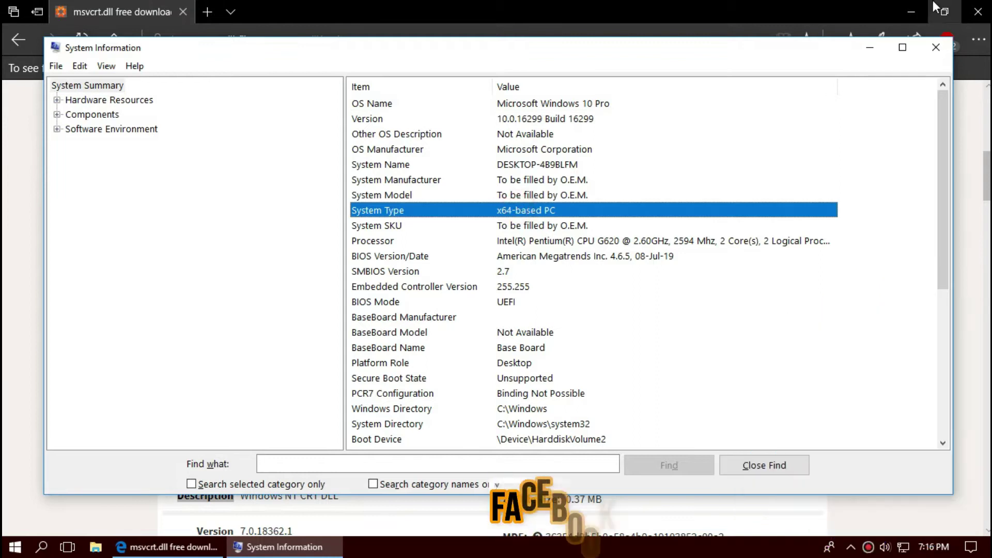
pyautogui.click(936, 48)
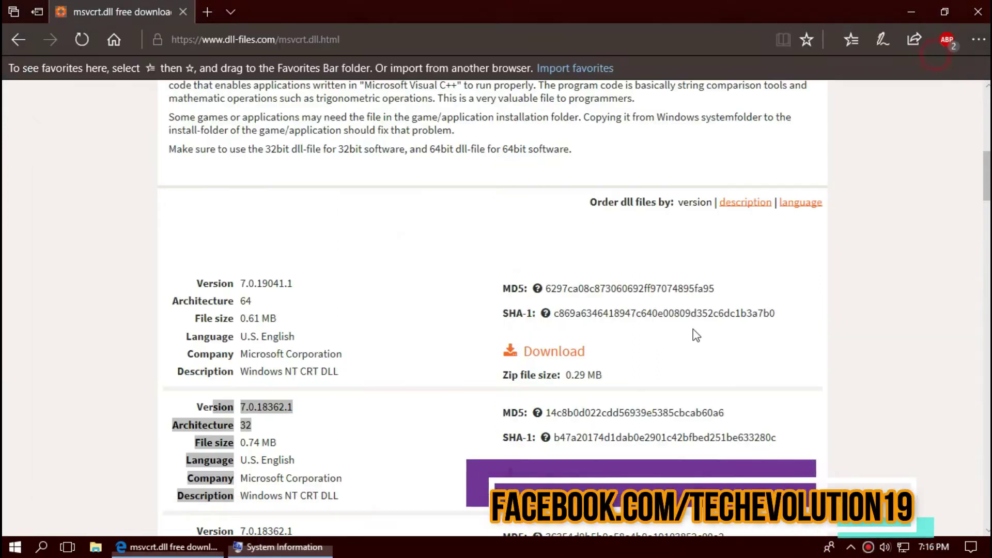
# - Download the 64-bit msvcrt.dll version 7.0.19041.1 and open msvcrt.zip
pyautogui.click(540, 355)
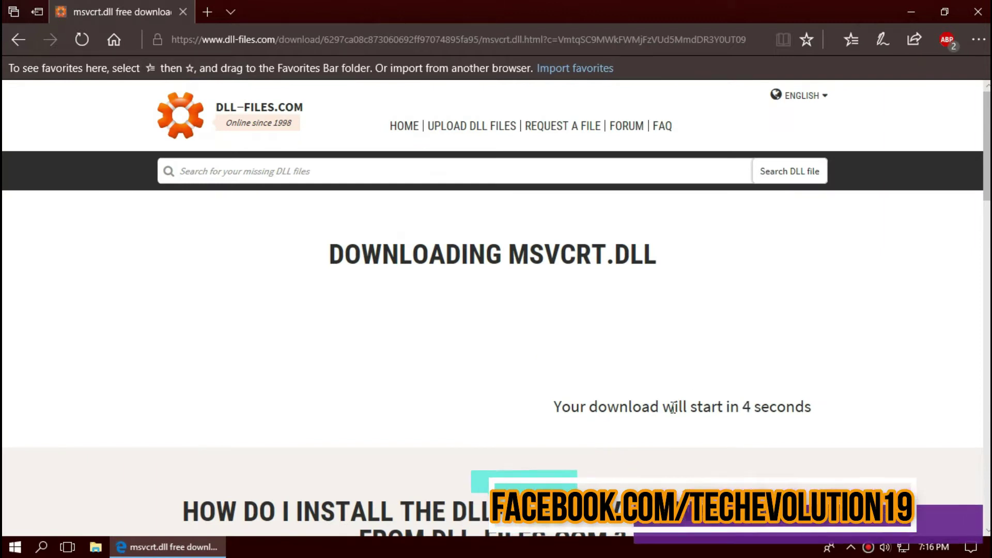
pyautogui.scroll(-3, 672, 408)
pyautogui.scroll(-5, 604, 450)
pyautogui.scroll(-4, 607, 470)
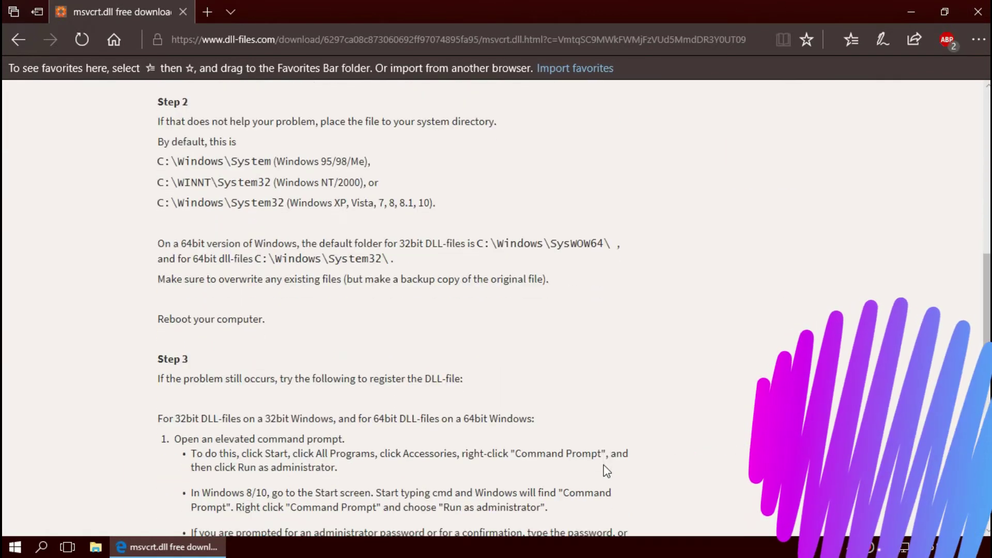
pyautogui.scroll(-1, 606, 471)
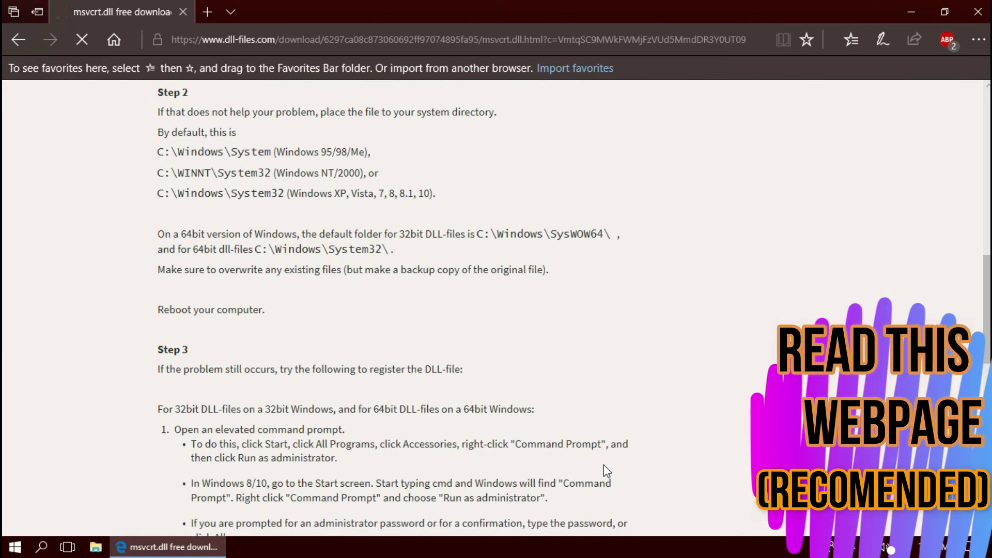
pyautogui.scroll(1, 606, 471)
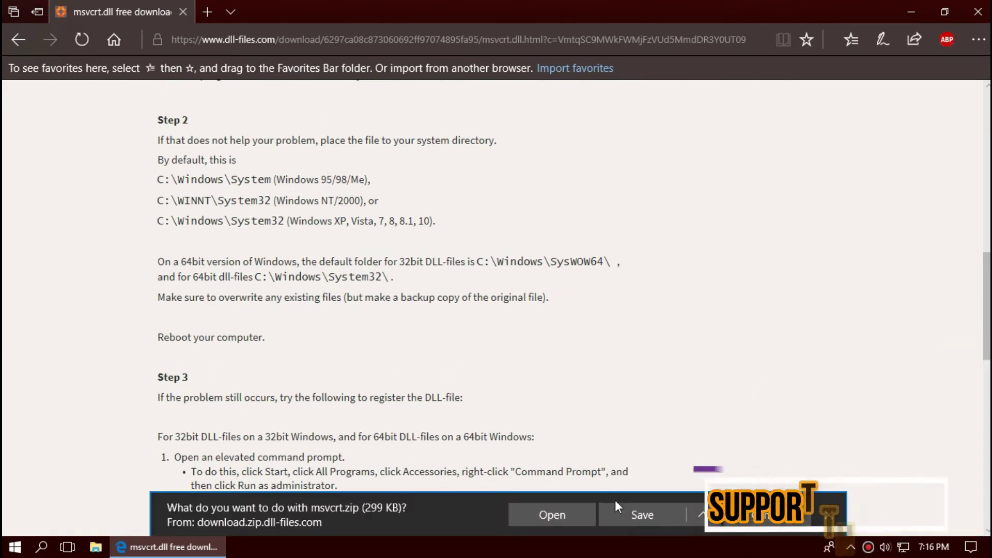
pyautogui.click(552, 515)
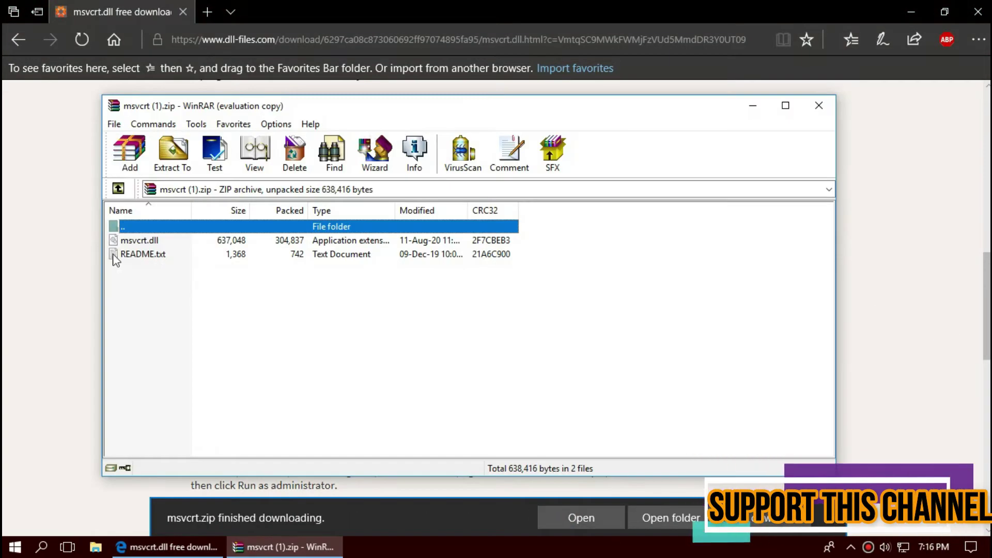
# - Select msvcrt.dll in the WinRAR archive and minimise Edge
pyautogui.click(147, 242)
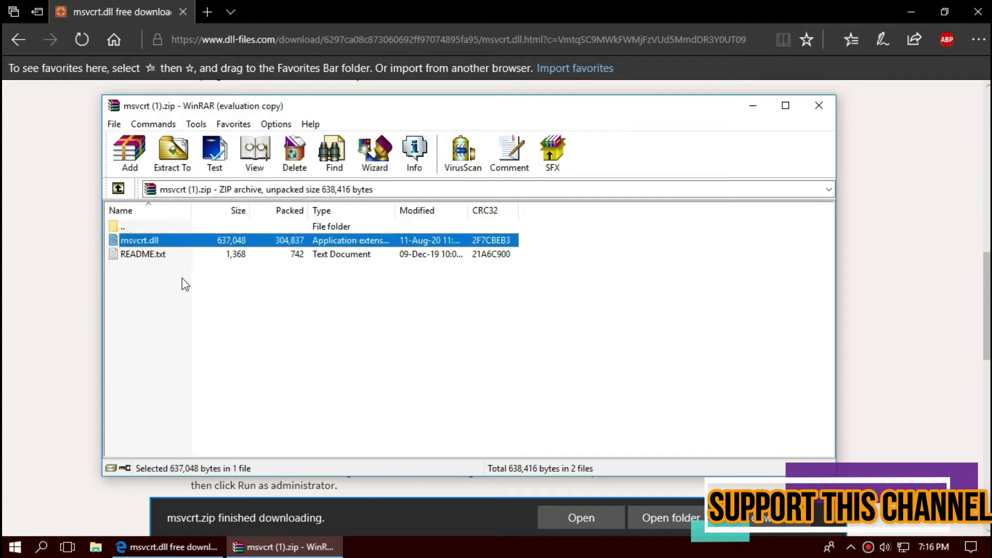
pyautogui.click(899, 6)
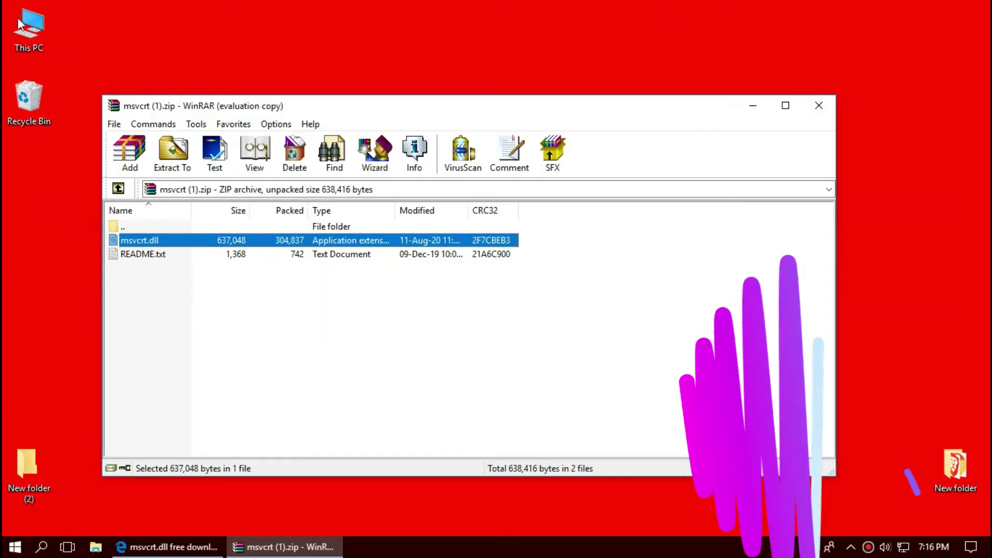
# - Open C:\Windows\System32 from This PC, then bring the msvcrt archive forward
pyautogui.doubleClick(18, 36)
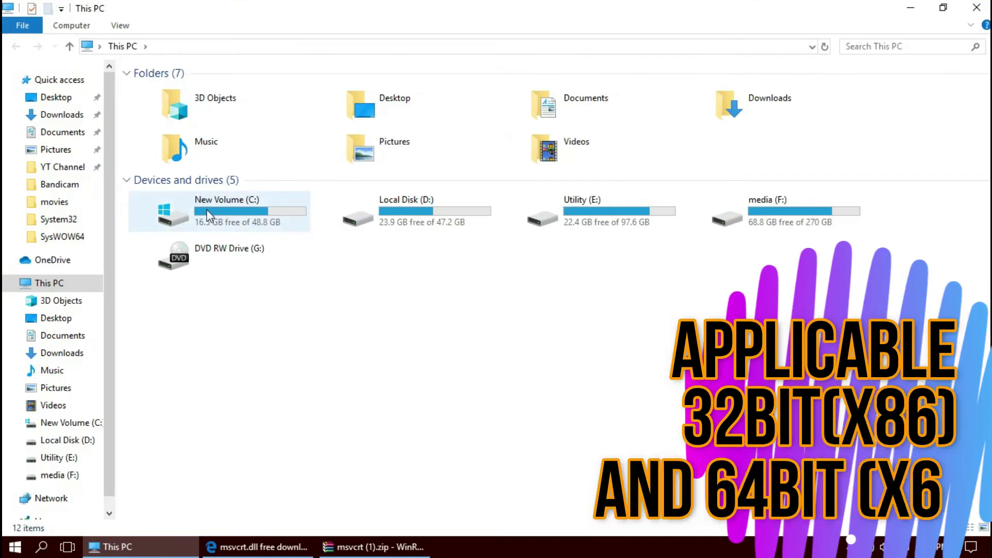
pyautogui.click(208, 211)
pyautogui.doubleClick(208, 211)
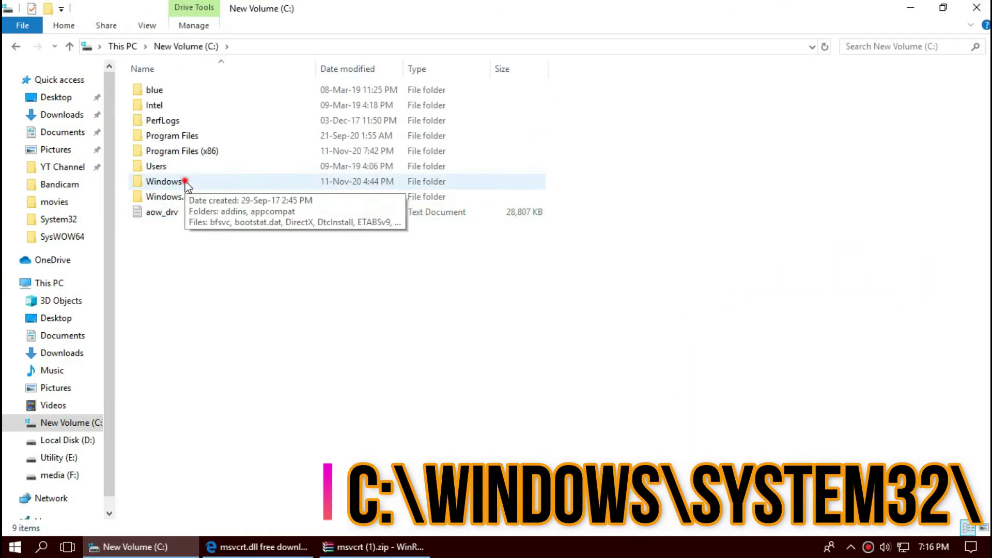
pyautogui.doubleClick(186, 184)
pyautogui.scroll(-3, 233, 387)
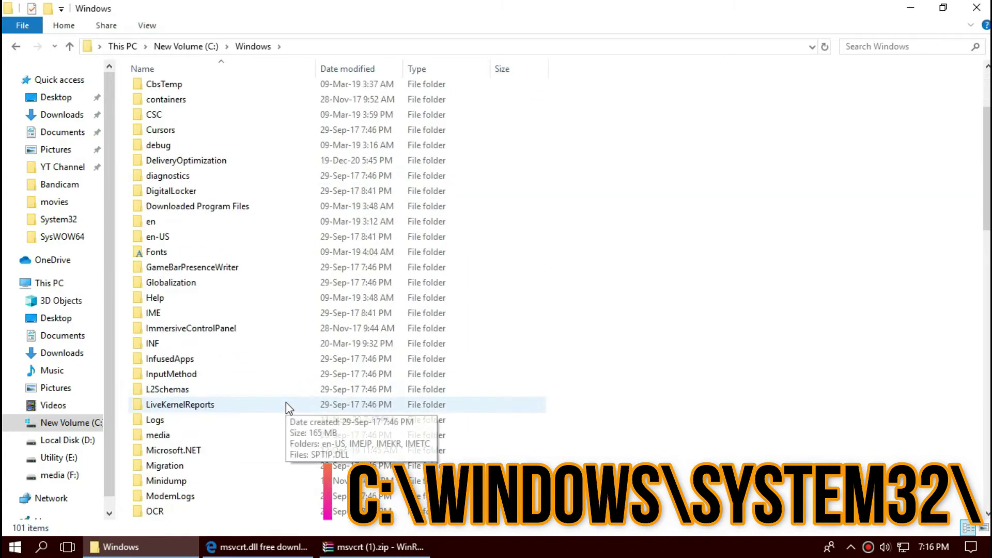
pyautogui.scroll(-2, 271, 404)
pyautogui.scroll(-2, 217, 479)
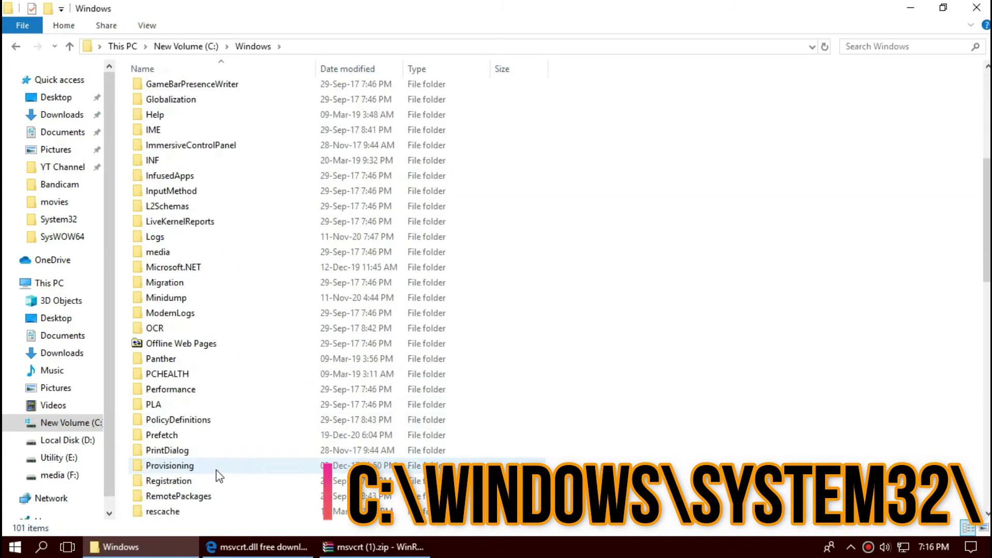
pyautogui.scroll(-3, 182, 403)
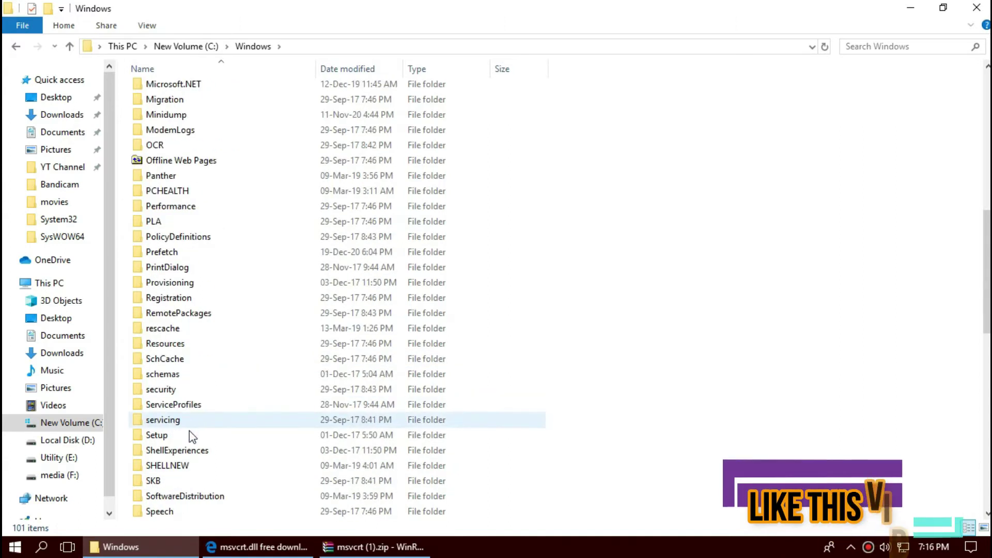
pyautogui.scroll(-2, 187, 418)
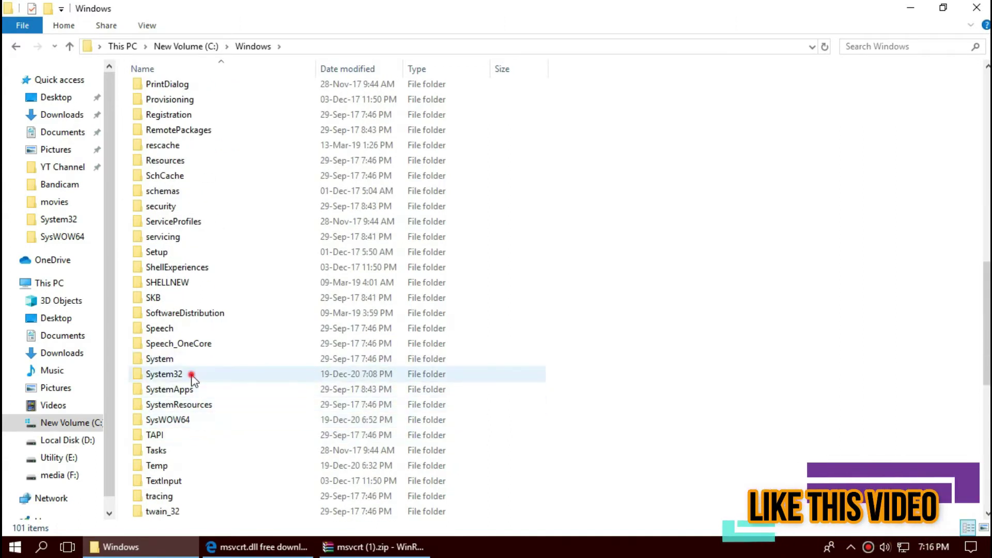
pyautogui.doubleClick(164, 374)
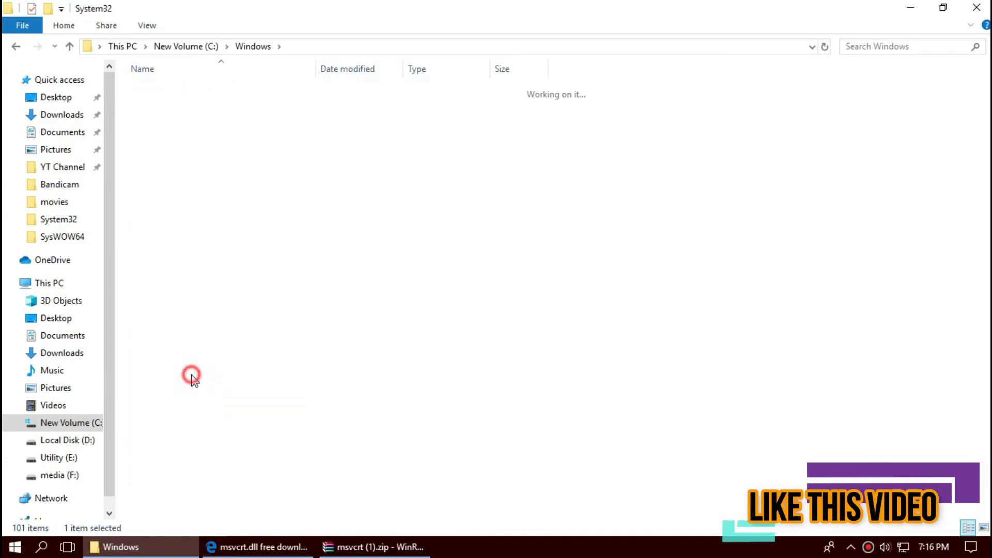
pyautogui.click(380, 546)
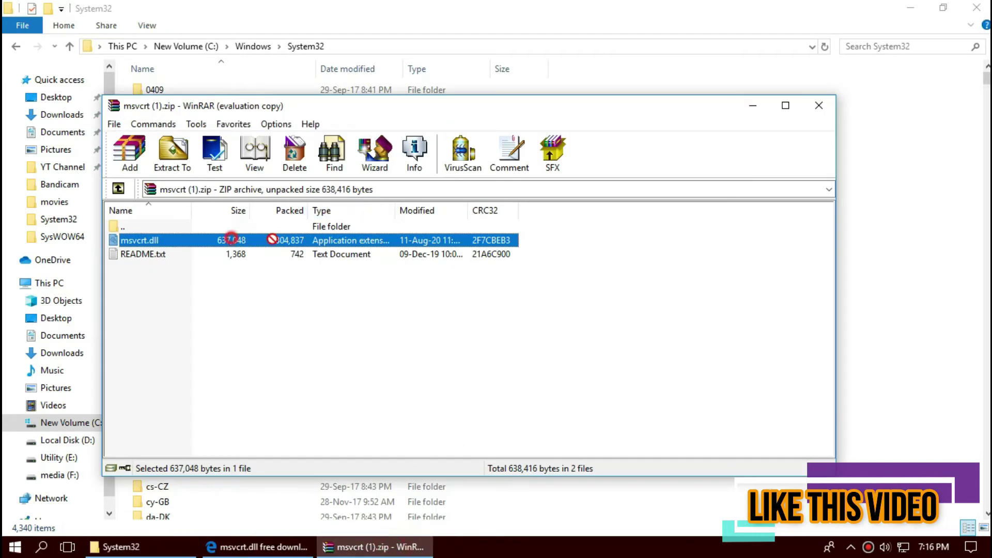
# - Move msvcrt.dll into System32, replacing the existing file with administrator permission
pyautogui.moveTo(140, 240); pyautogui.dragTo(921, 256)
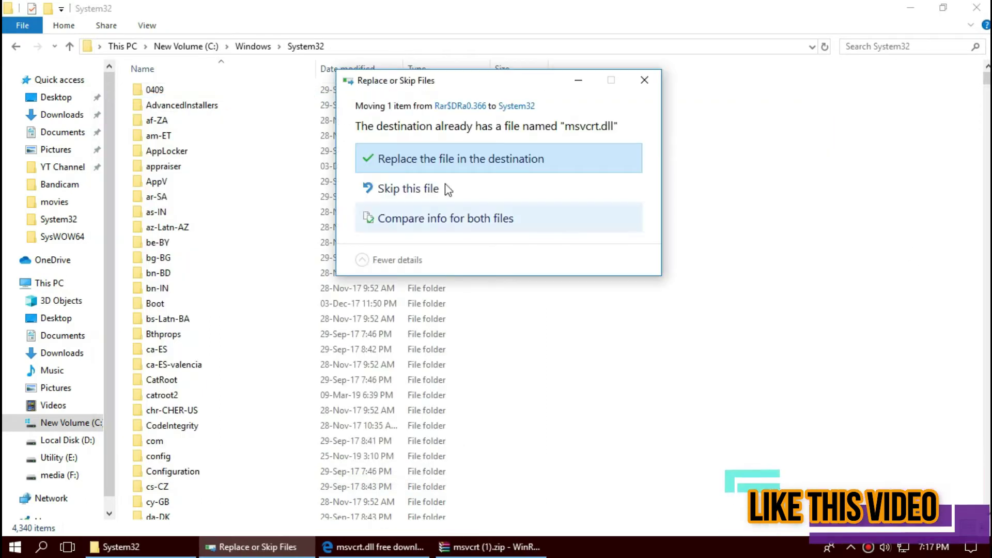
pyautogui.click(428, 160)
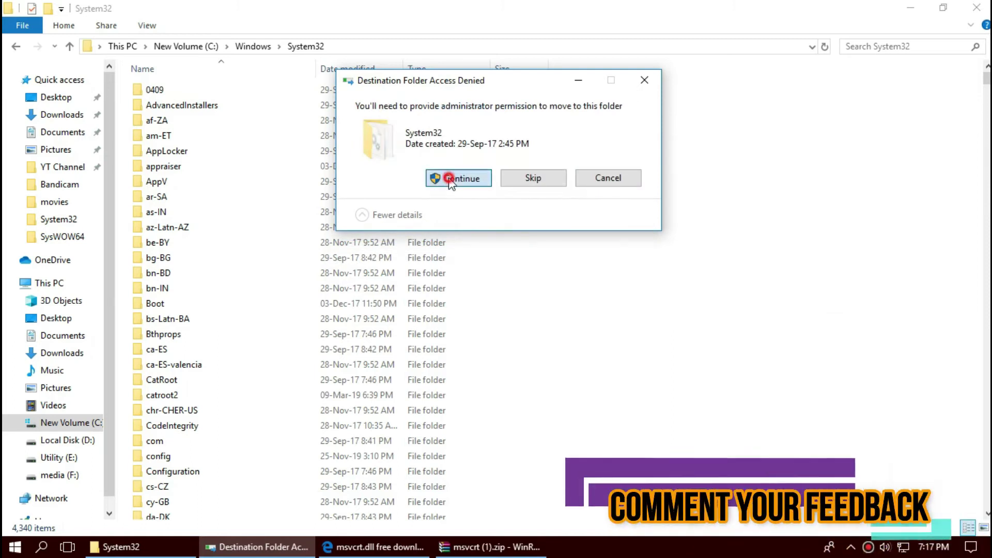
pyautogui.click(458, 178)
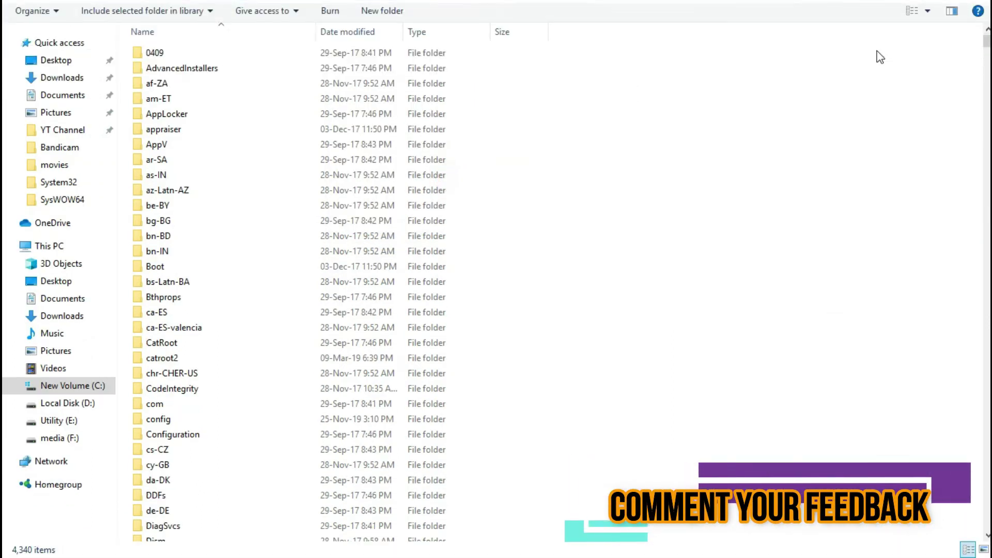
pyautogui.write('msvc')
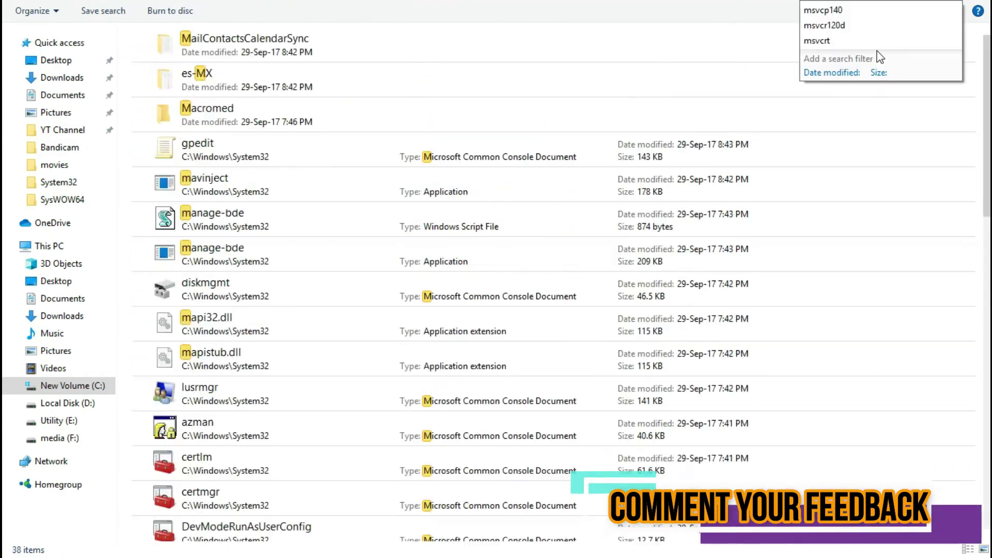
# - Search System32 for msvcrt to confirm the new msvcrt.dll (615 KB)
pyautogui.click(820, 40)
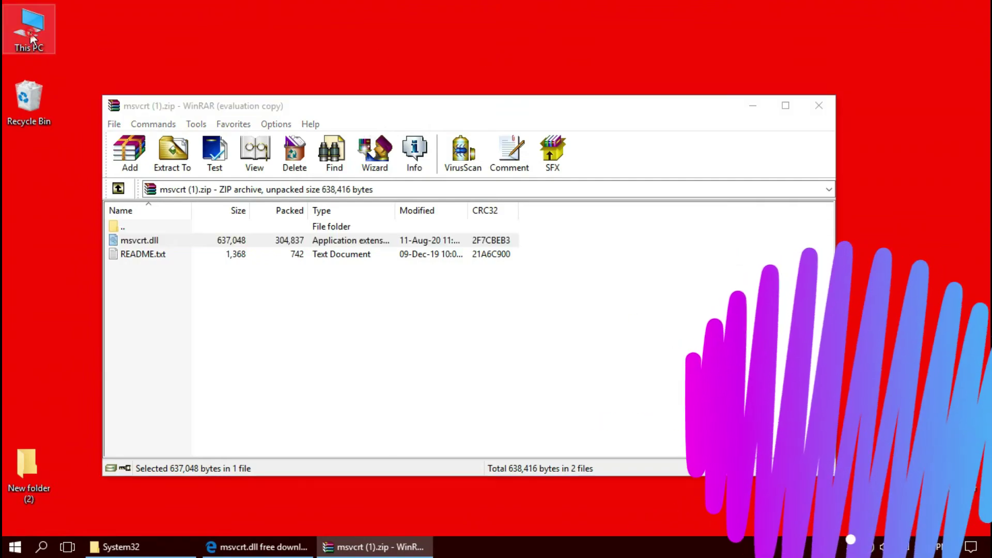
# - Open C:\Windows\SysWOW64 from This PC via the C: drive and Windows folder
pyautogui.doubleClick(29, 29)
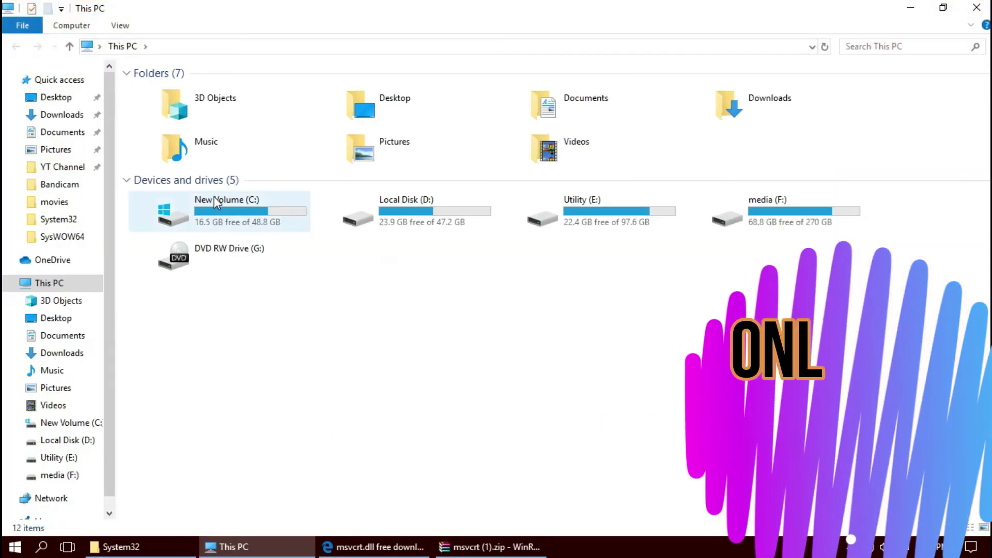
pyautogui.doubleClick(225, 210)
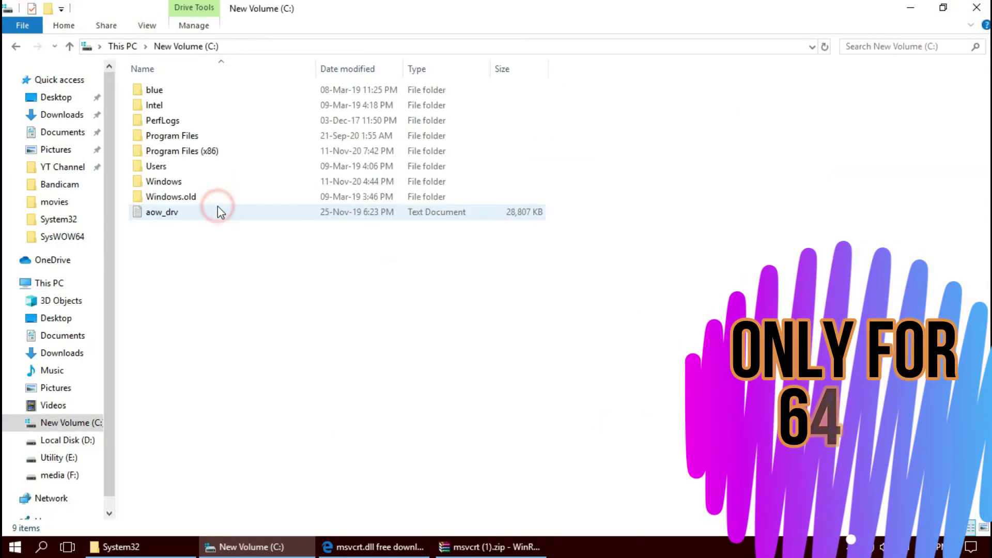
pyautogui.doubleClick(162, 182)
pyautogui.scroll(-4, 246, 449)
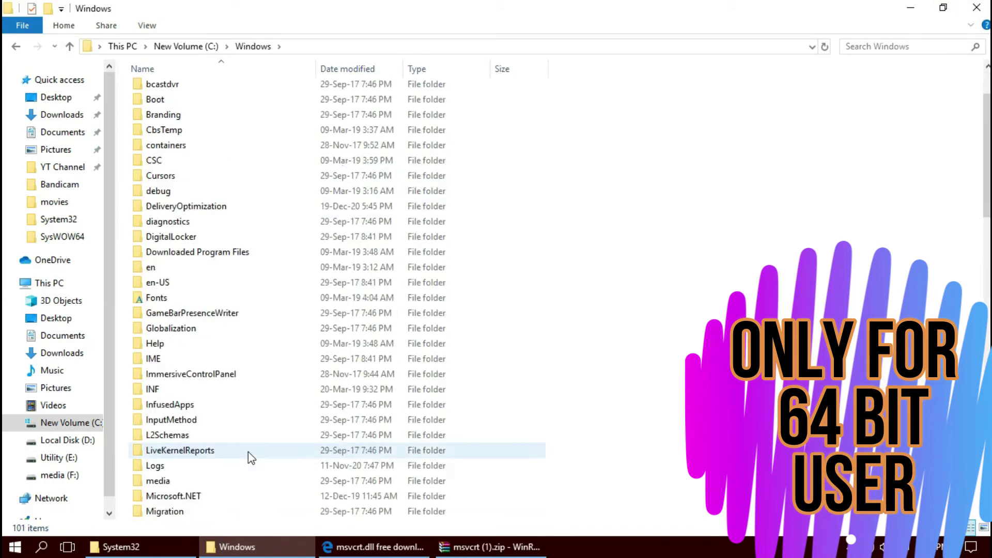
pyautogui.scroll(-4, 246, 448)
pyautogui.scroll(-2, 247, 448)
pyautogui.scroll(-3, 245, 444)
pyautogui.scroll(-3, 244, 445)
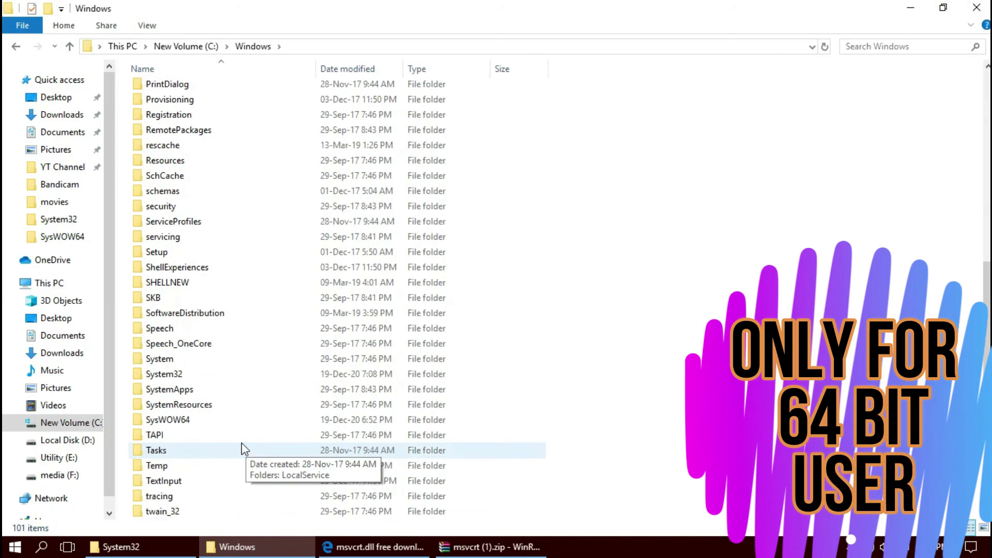
pyautogui.click(201, 423)
pyautogui.doubleClick(201, 423)
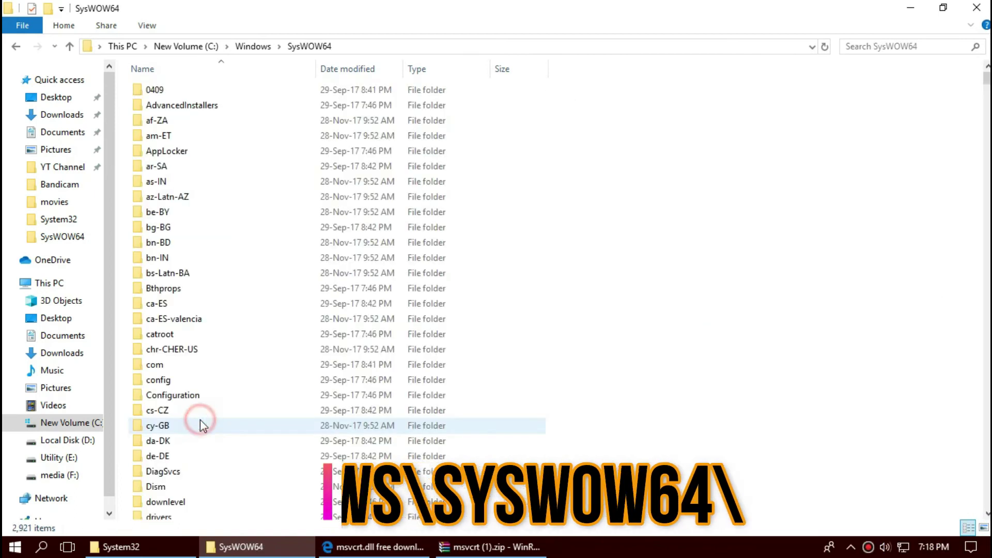
# - Replace msvcrt.dll in SysWOW64 with the archive copy, granting administrator permission
pyautogui.click(520, 547)
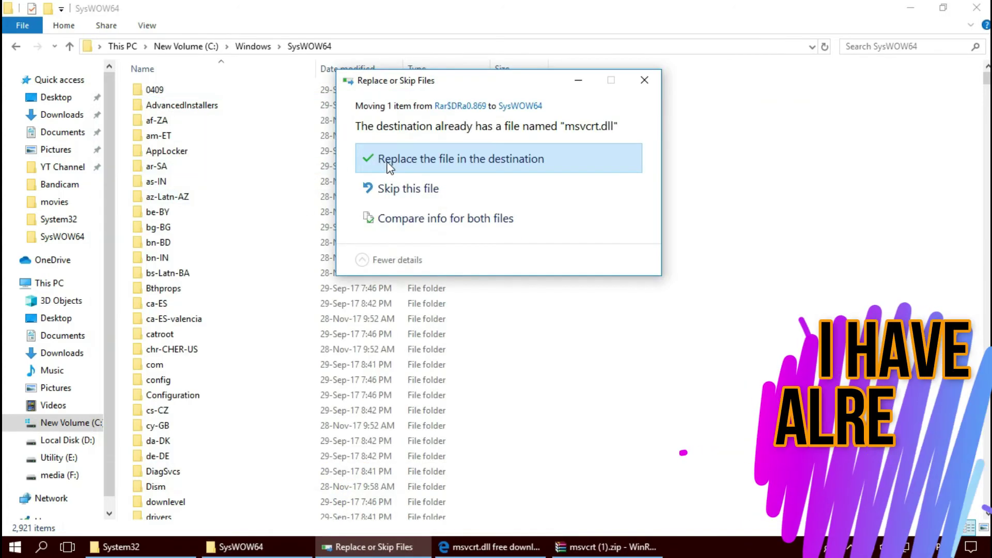
pyautogui.click(388, 162)
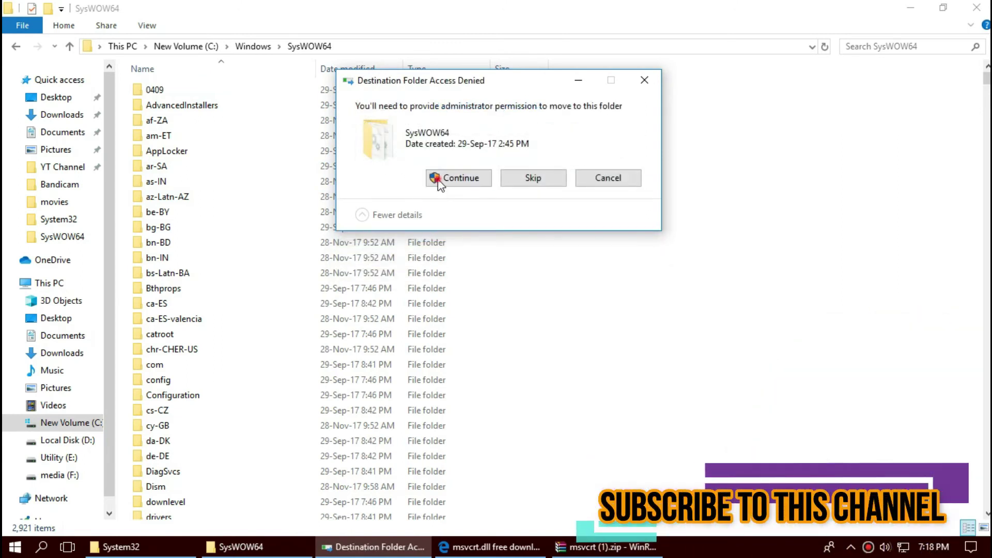
pyautogui.click(458, 178)
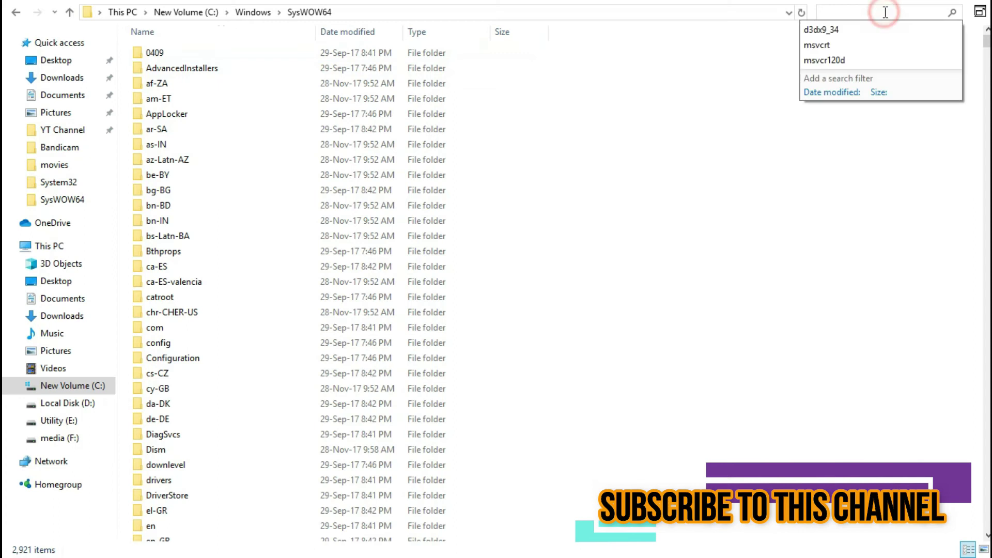
# - Search SysWOW64 for msvcrt, confirming msvcrt.dll (751 KB)
pyautogui.click(865, 49)
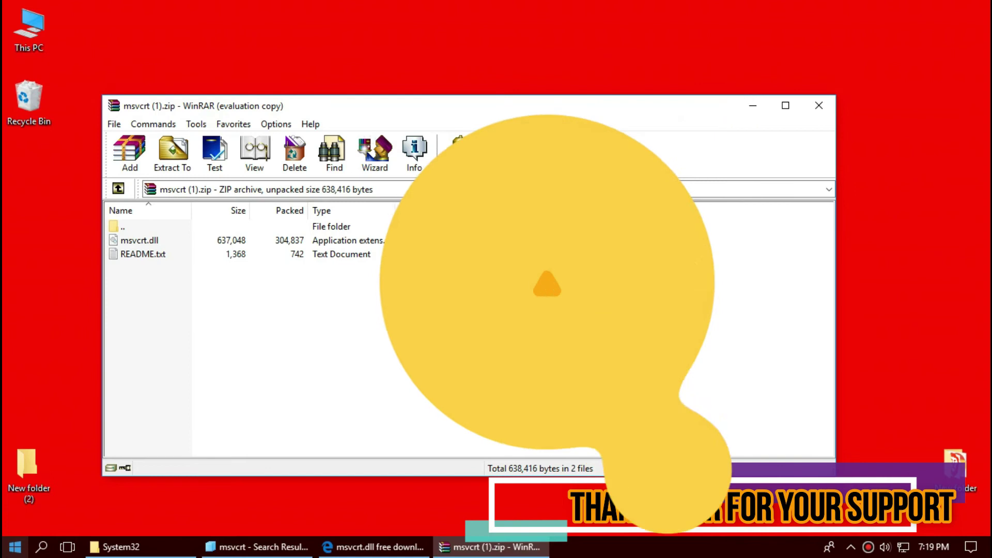
# - Show the Start menu's power options to restart the PC
pyautogui.click(16, 547)
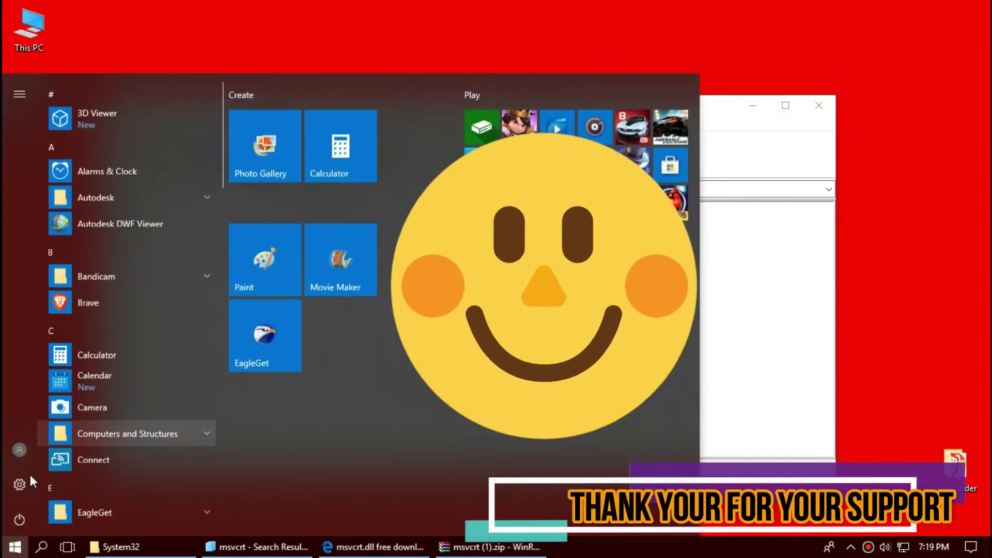
pyautogui.click(20, 519)
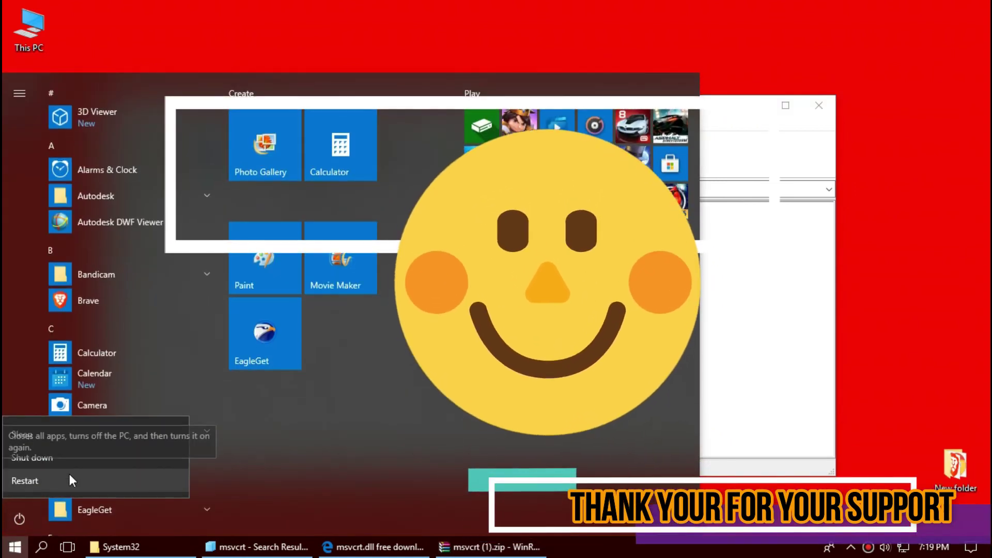